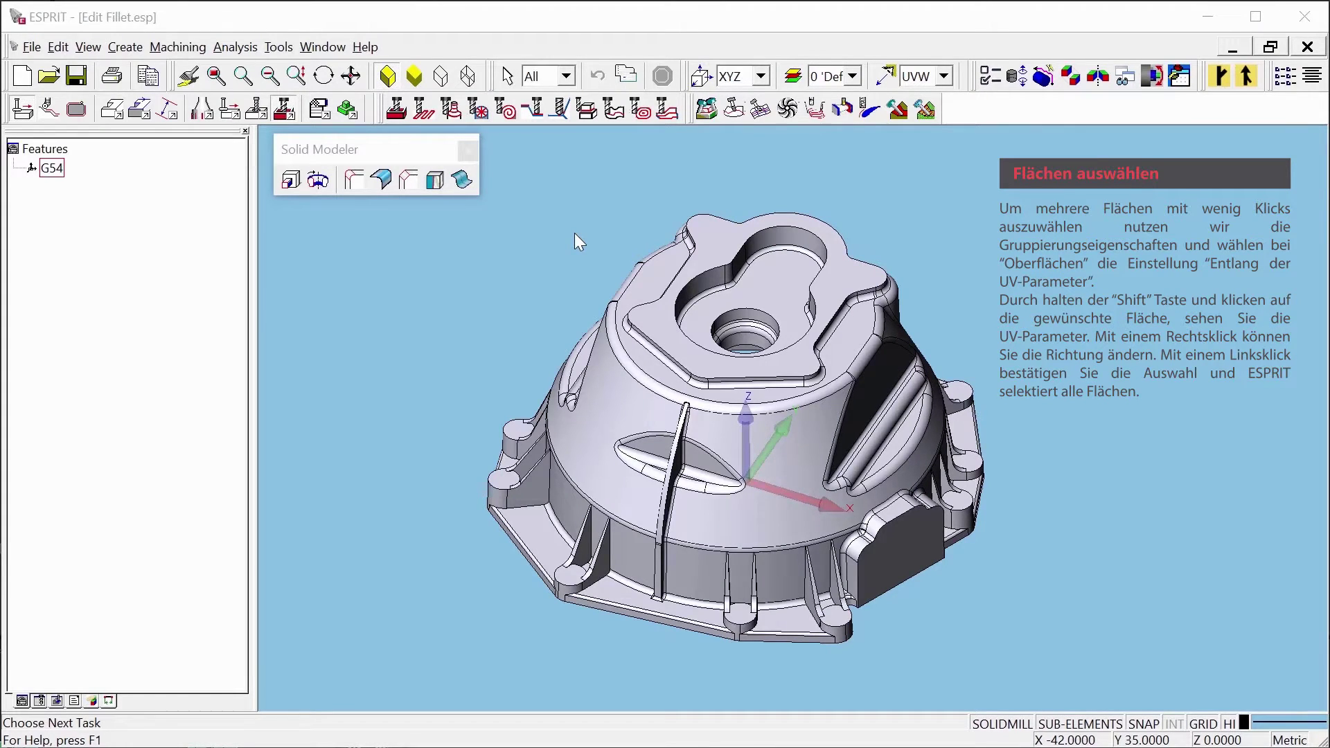
Keep face propagation set to Along Parametric in the grouping settings.
left_click(625, 77)
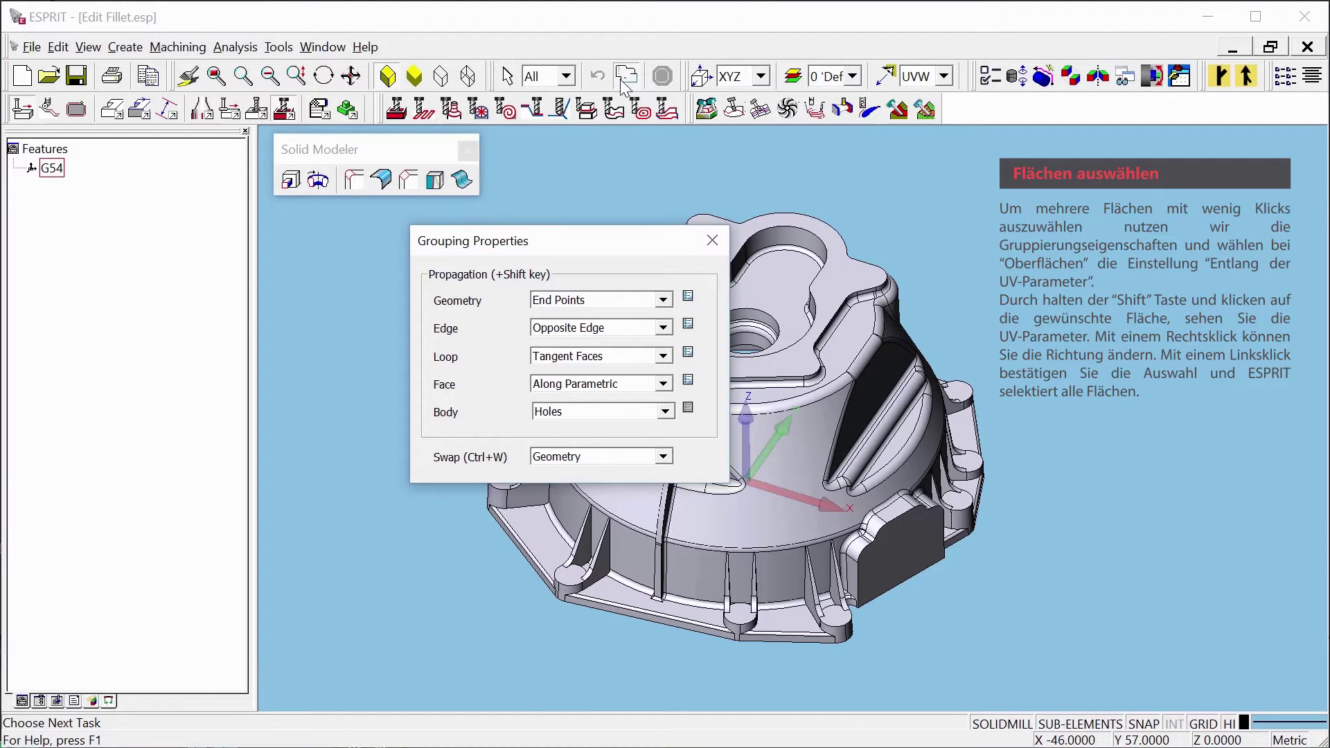
left_click(663, 384)
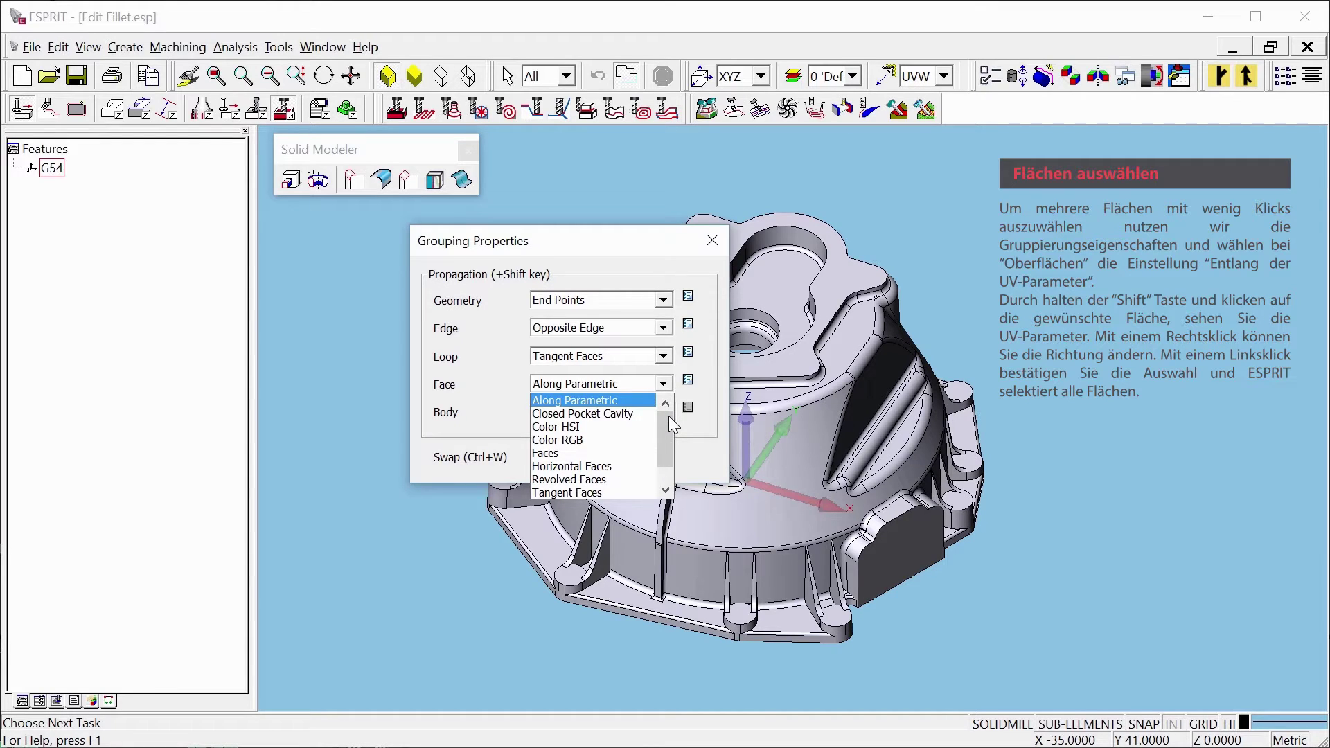
mouse_move(669, 416)
left_mouse_down()
mouse_move(671, 442)
mouse_move(674, 415)
left_mouse_up()
left_click(641, 401)
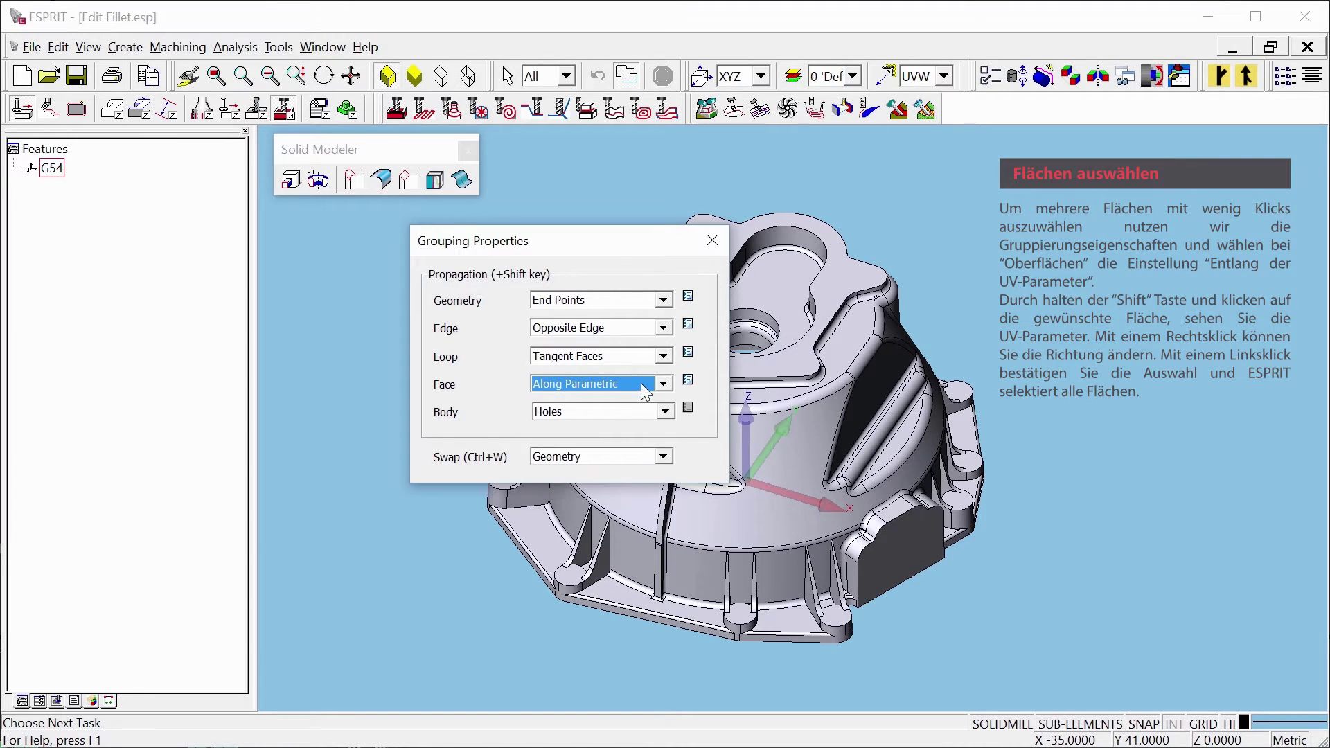
left_click(710, 241)
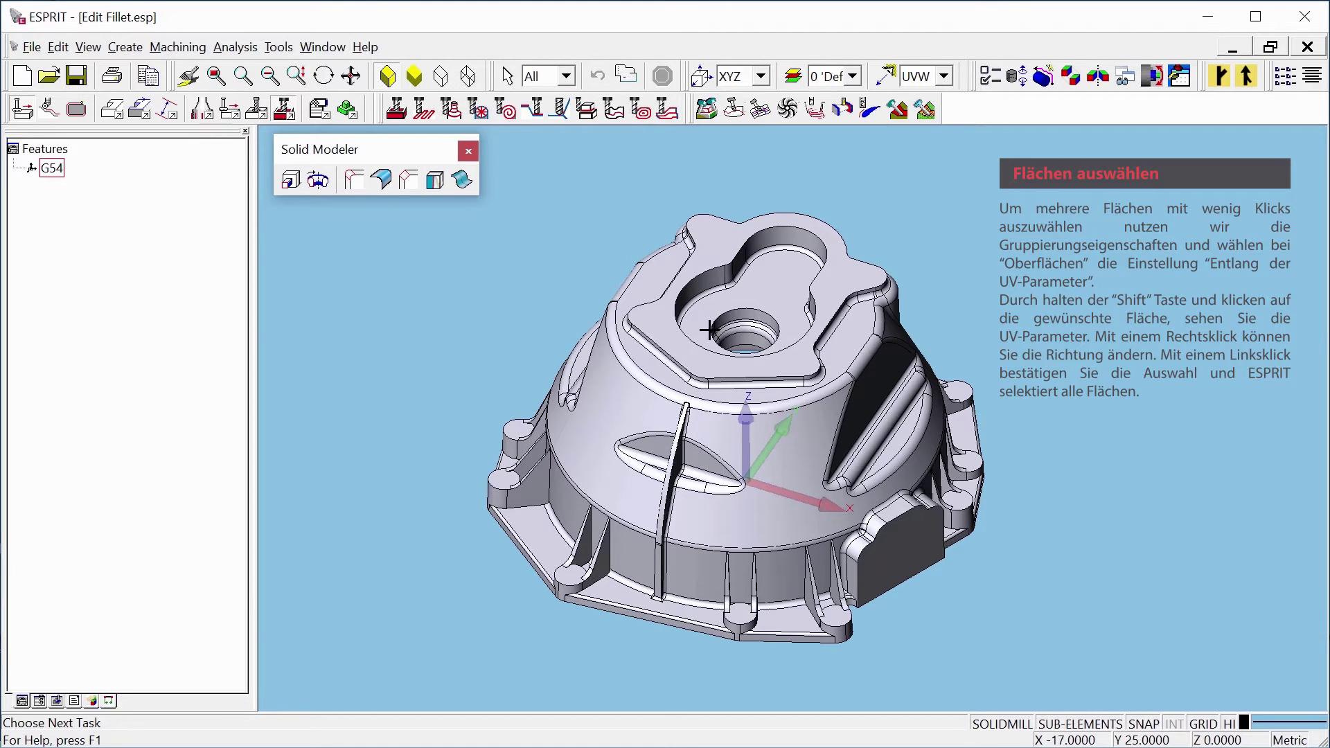
scroll(707, 322, "up", 3)
scroll(707, 322, "up", 3)
Center the pocket and pick a fillet face, confirming to select the whole chain.
middle_click_drag(708, 323, 650, 534)
left_click(647, 417, "shift")
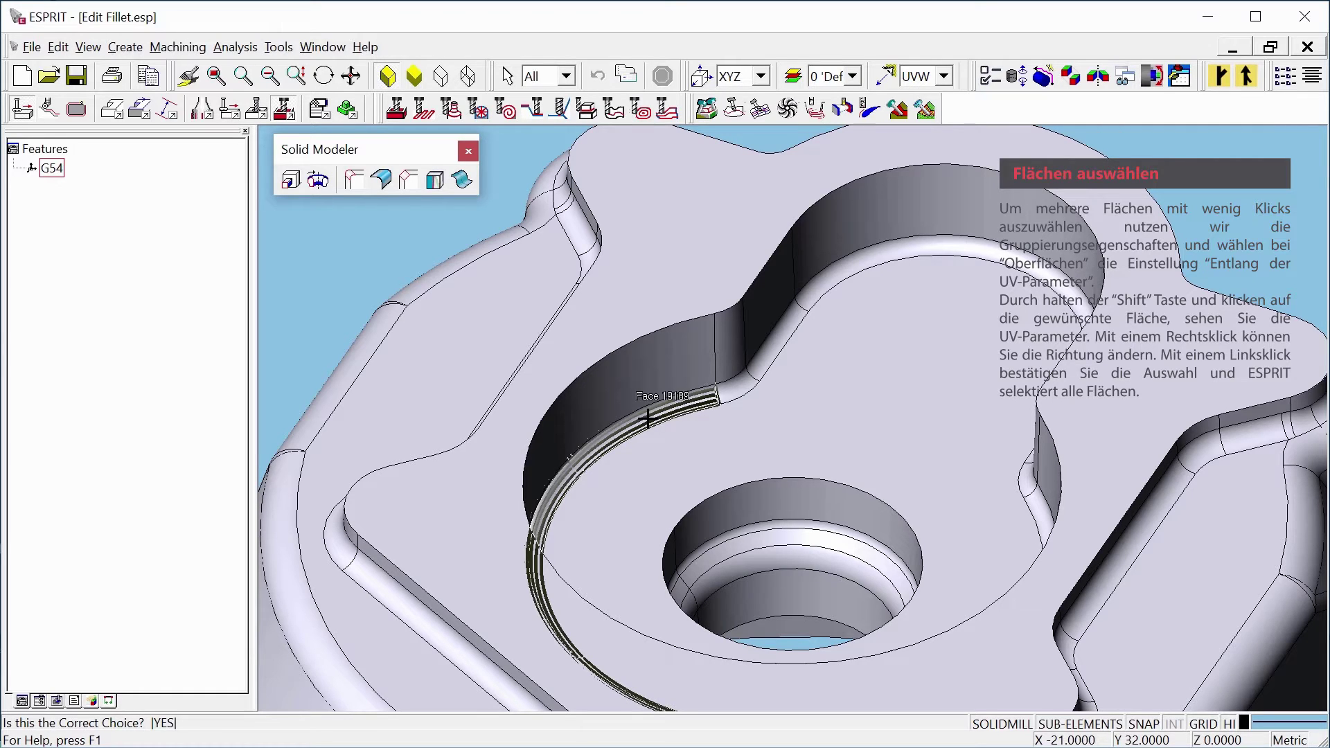
left_click(647, 417)
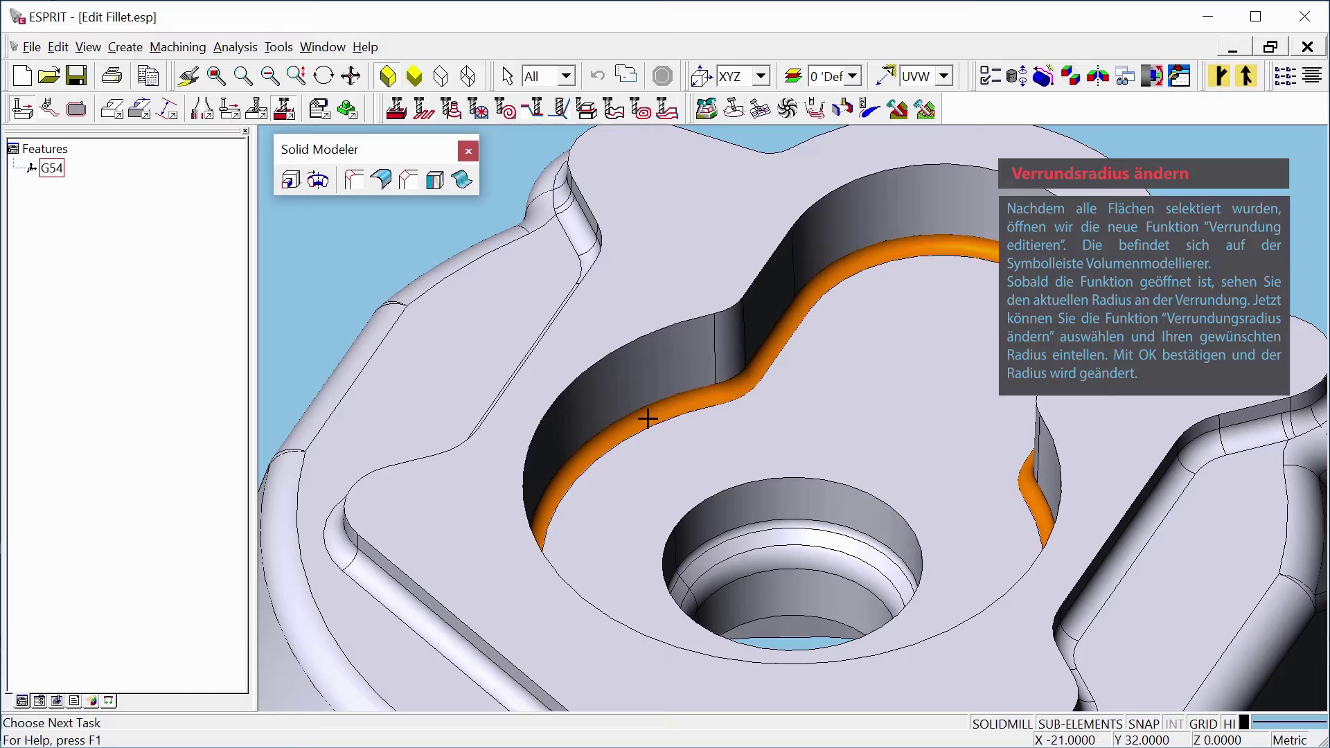
Change the selected pocket fillet radius from about 0.5242 to 2.0000 with Edit Fillet.
left_click(382, 181)
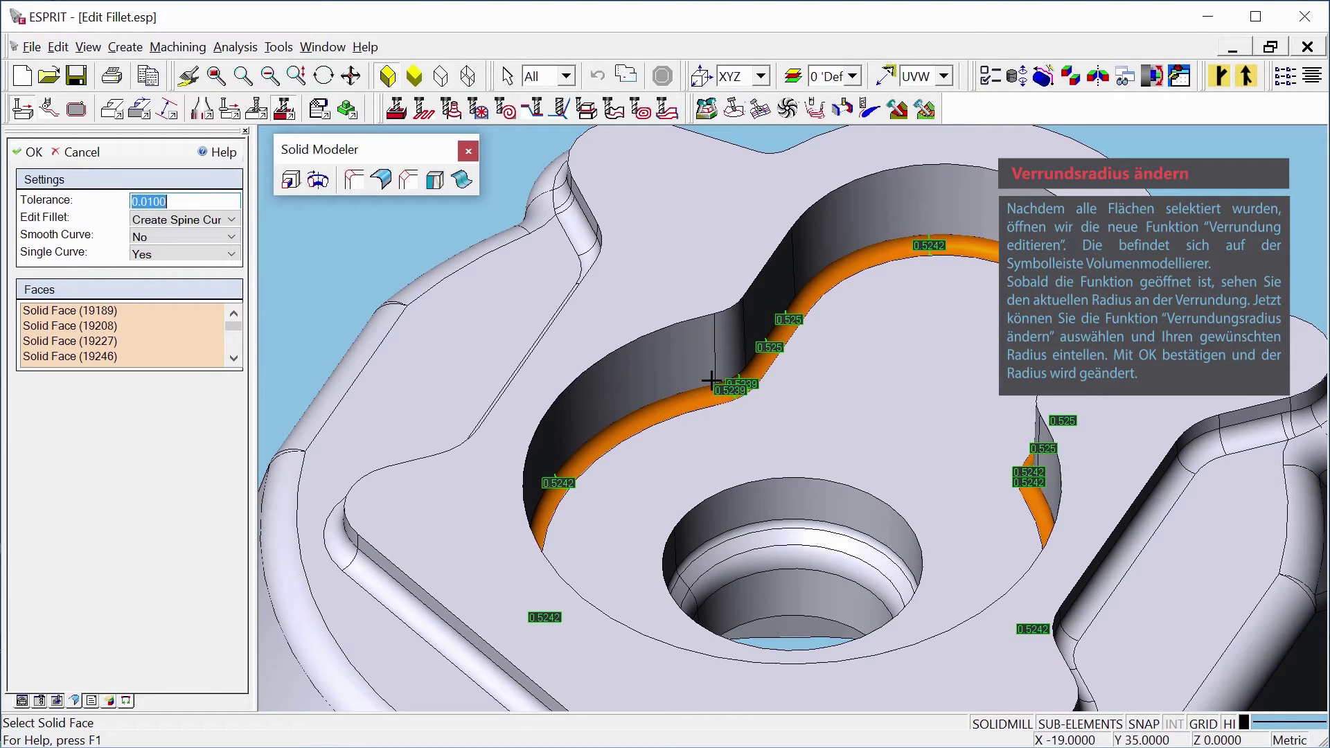
left_click(206, 222)
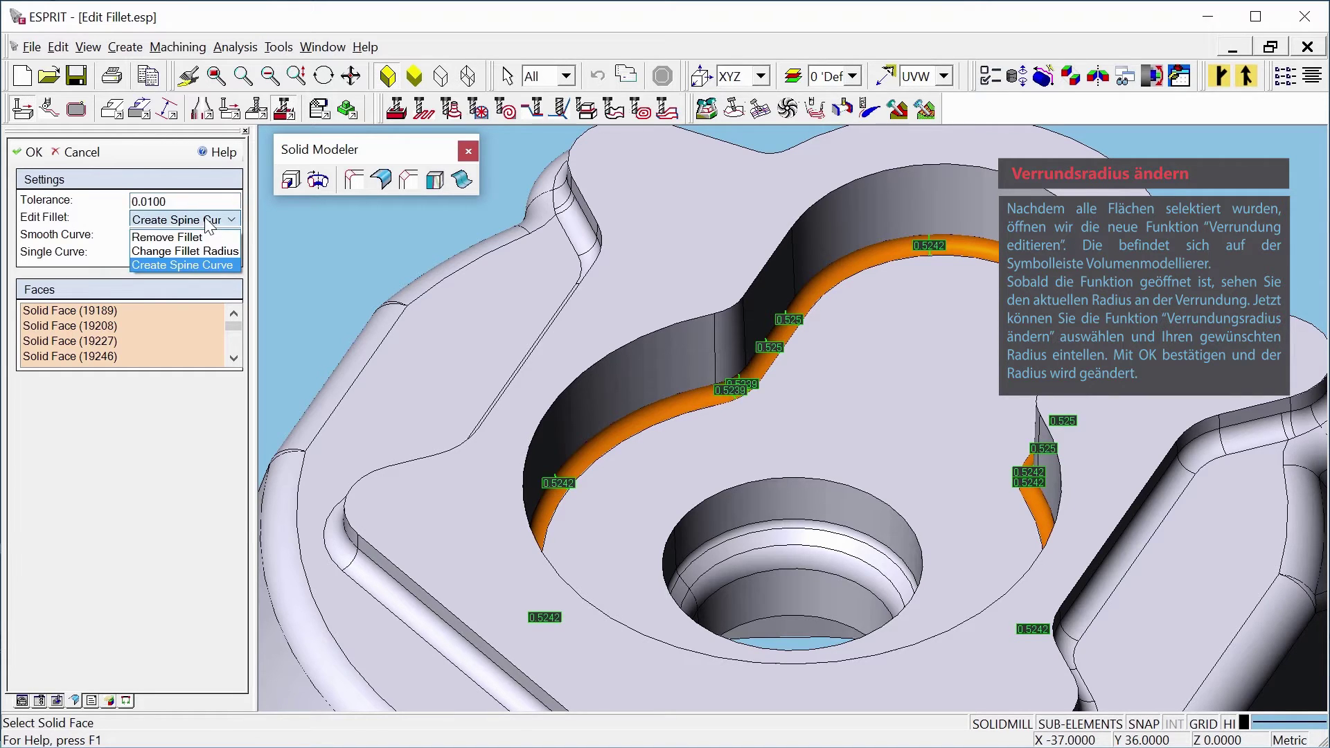
left_click(206, 244)
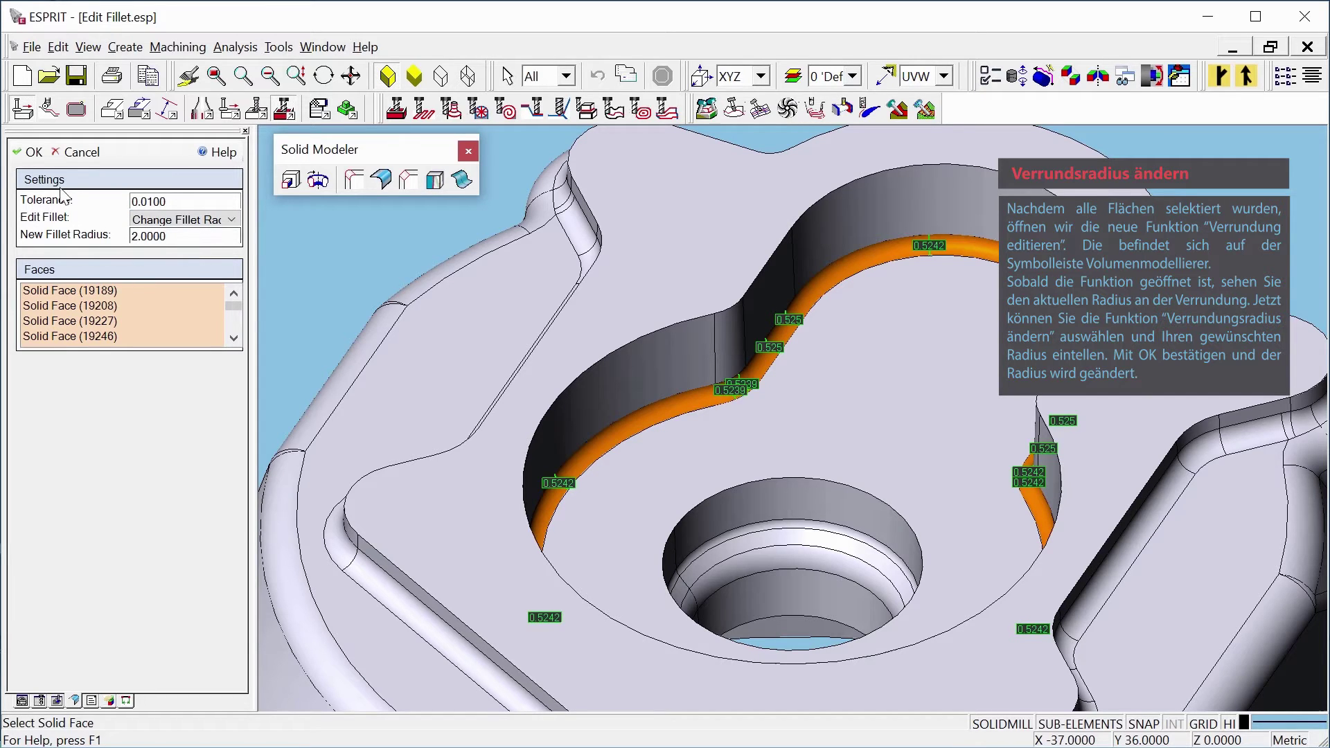
left_click(32, 152)
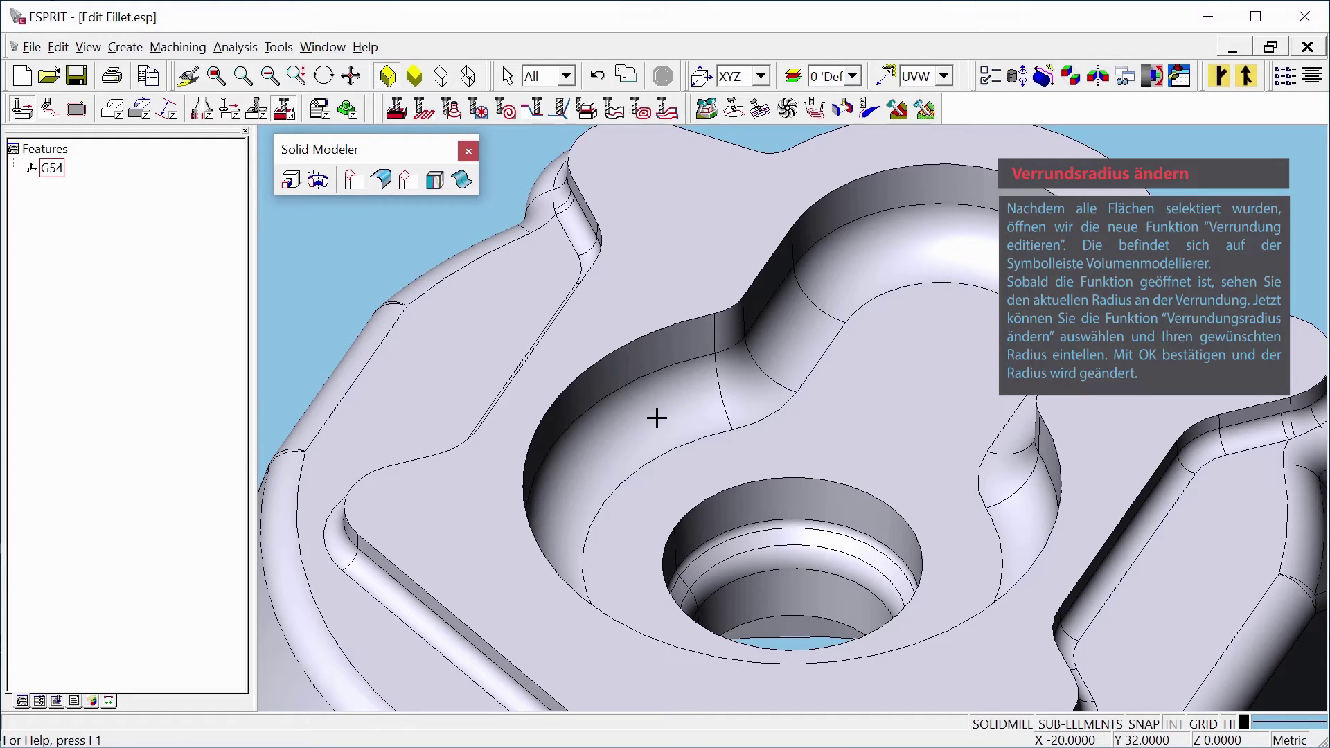
Pick a pocket fillet face and confirm to select the entire enlarged fillet chain.
left_click(658, 418)
left_click(657, 417)
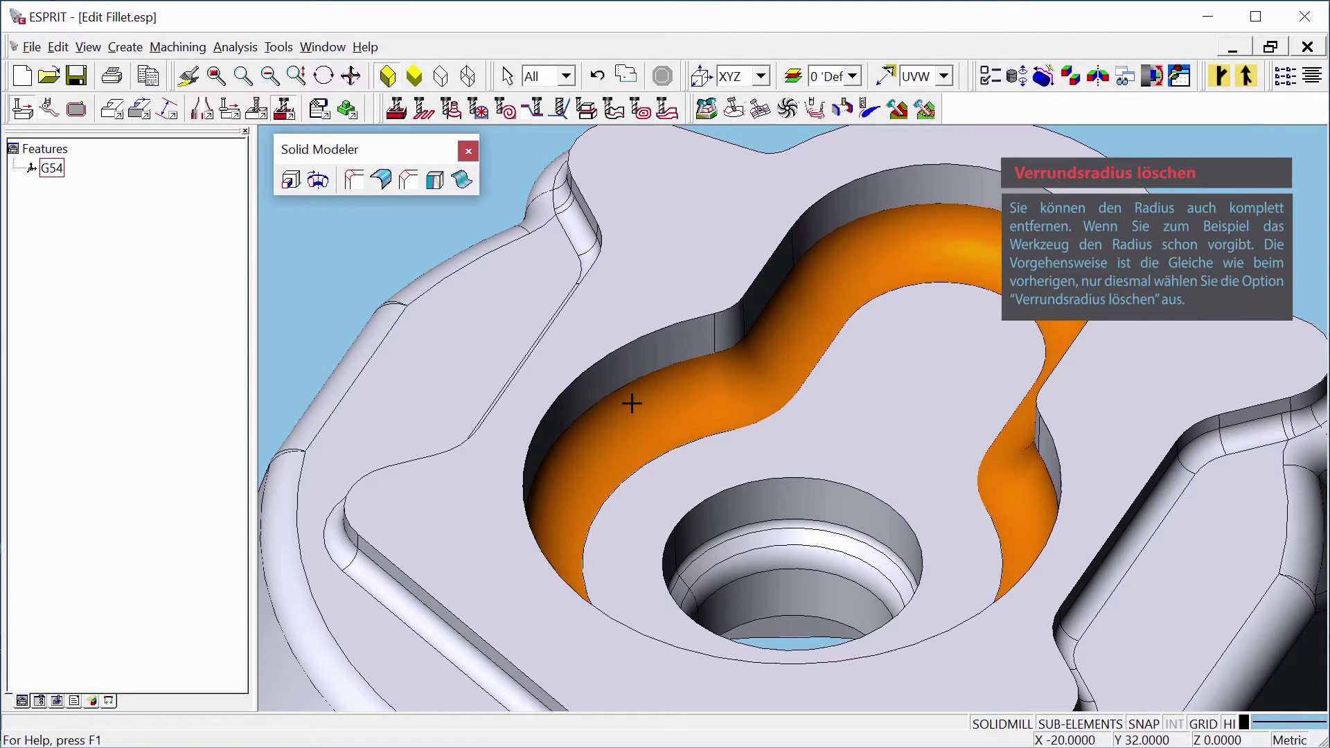
Apply Edit Fillet's Remove Fillet option to the selected pocket faces, leaving sharp edges.
left_click(381, 181)
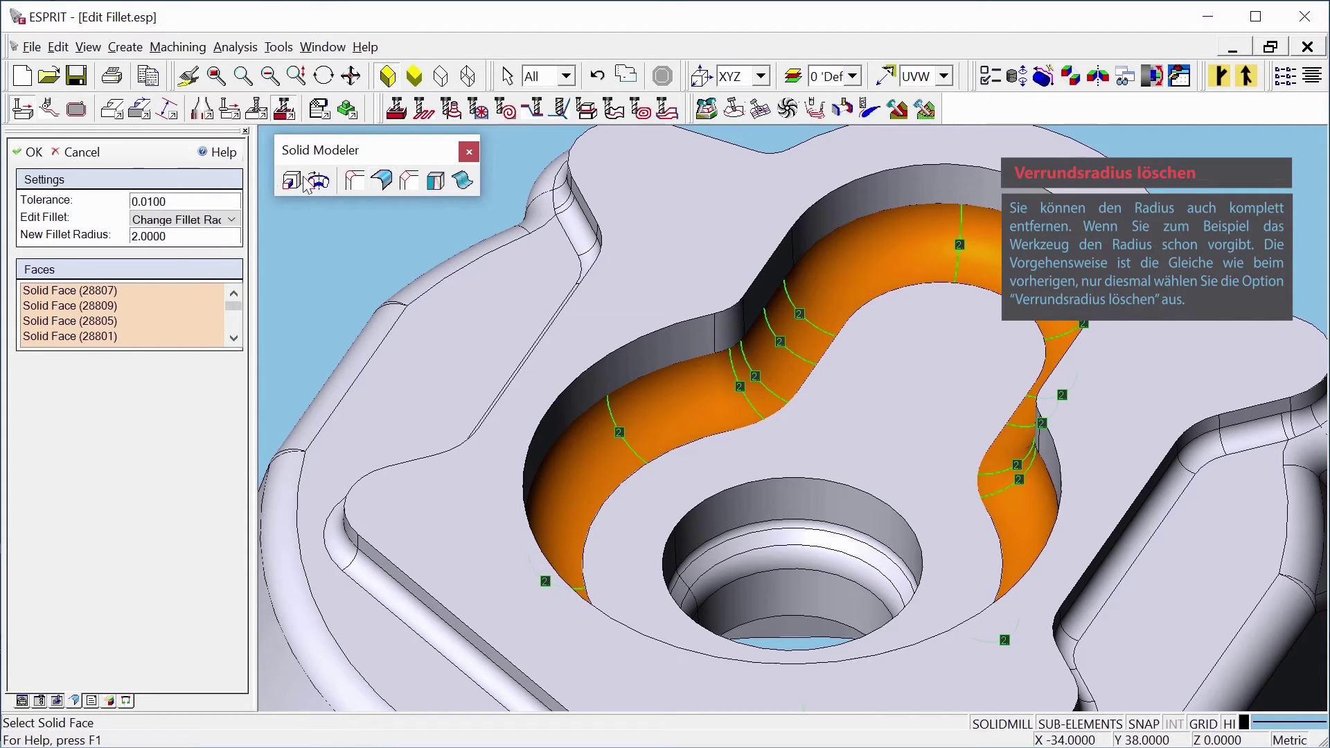
left_click(216, 219)
left_click(215, 238)
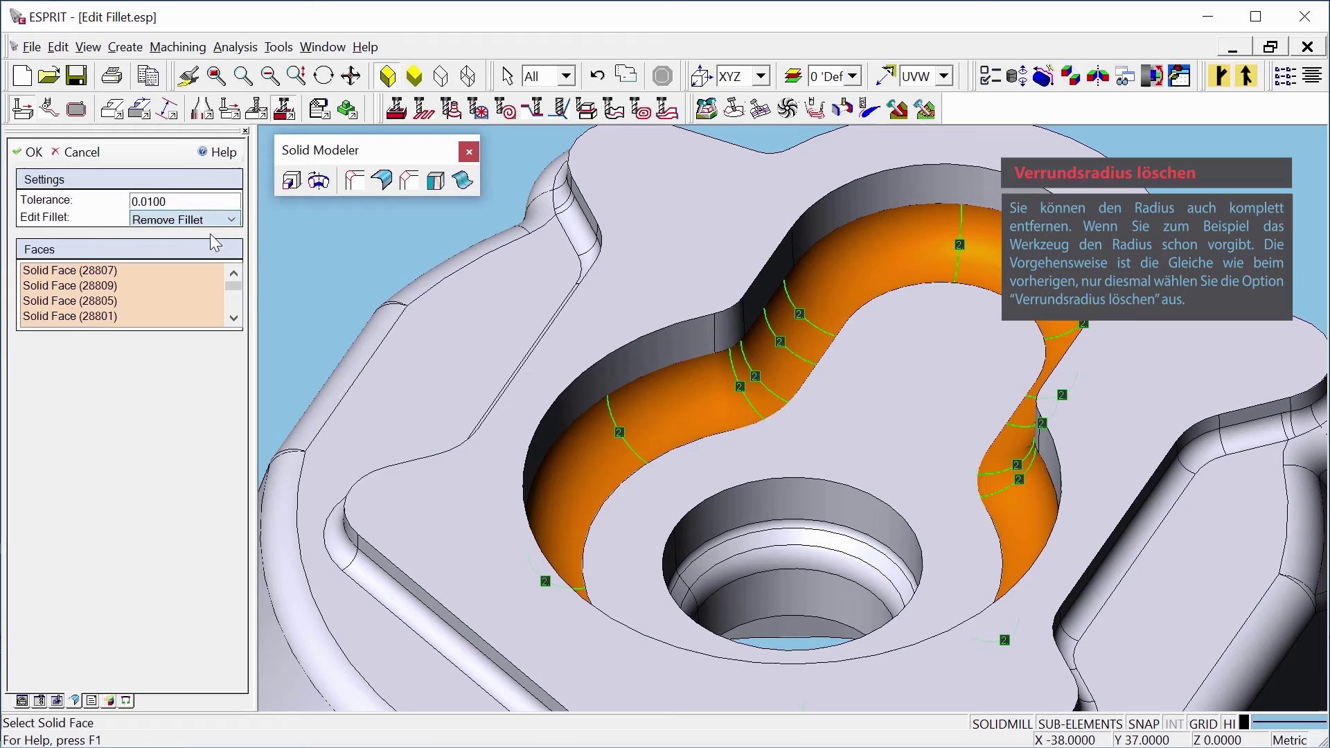
left_click(37, 154)
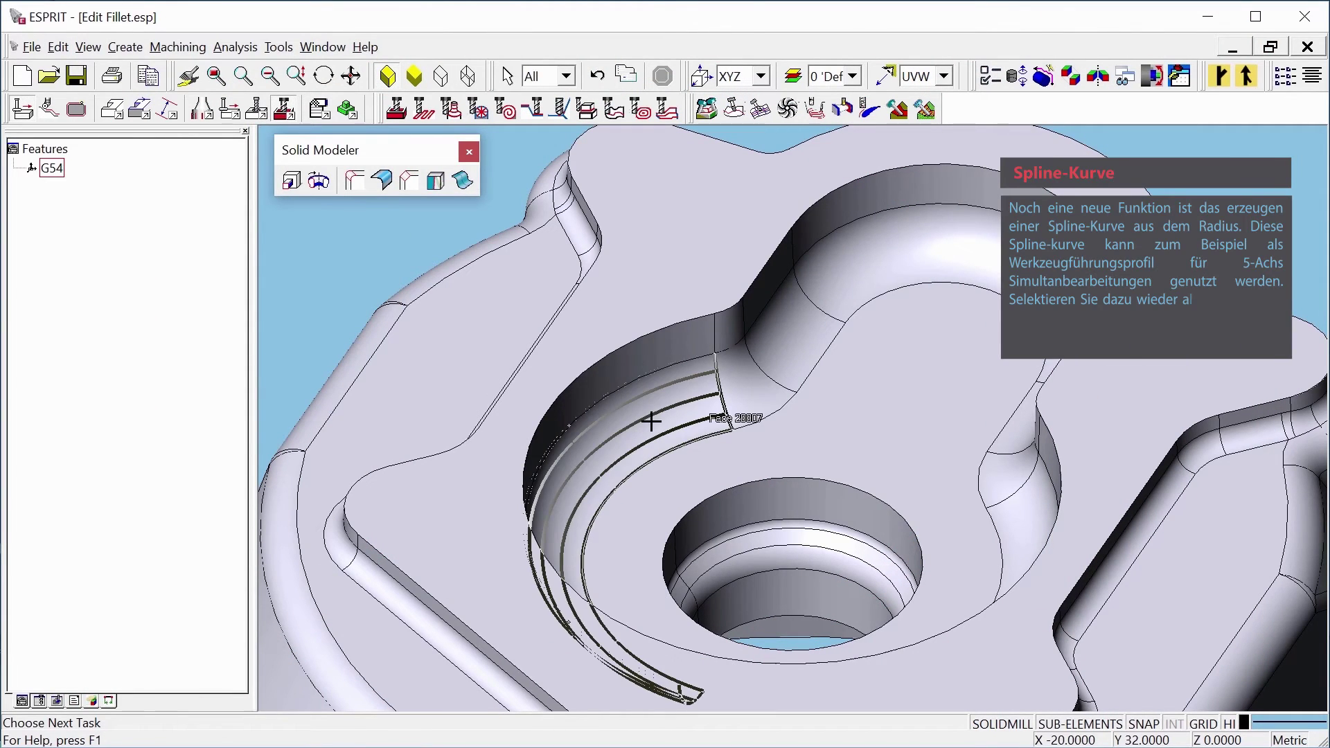
Select the pocket fillet faces and create a single spine curve along them.
left_click(650, 419)
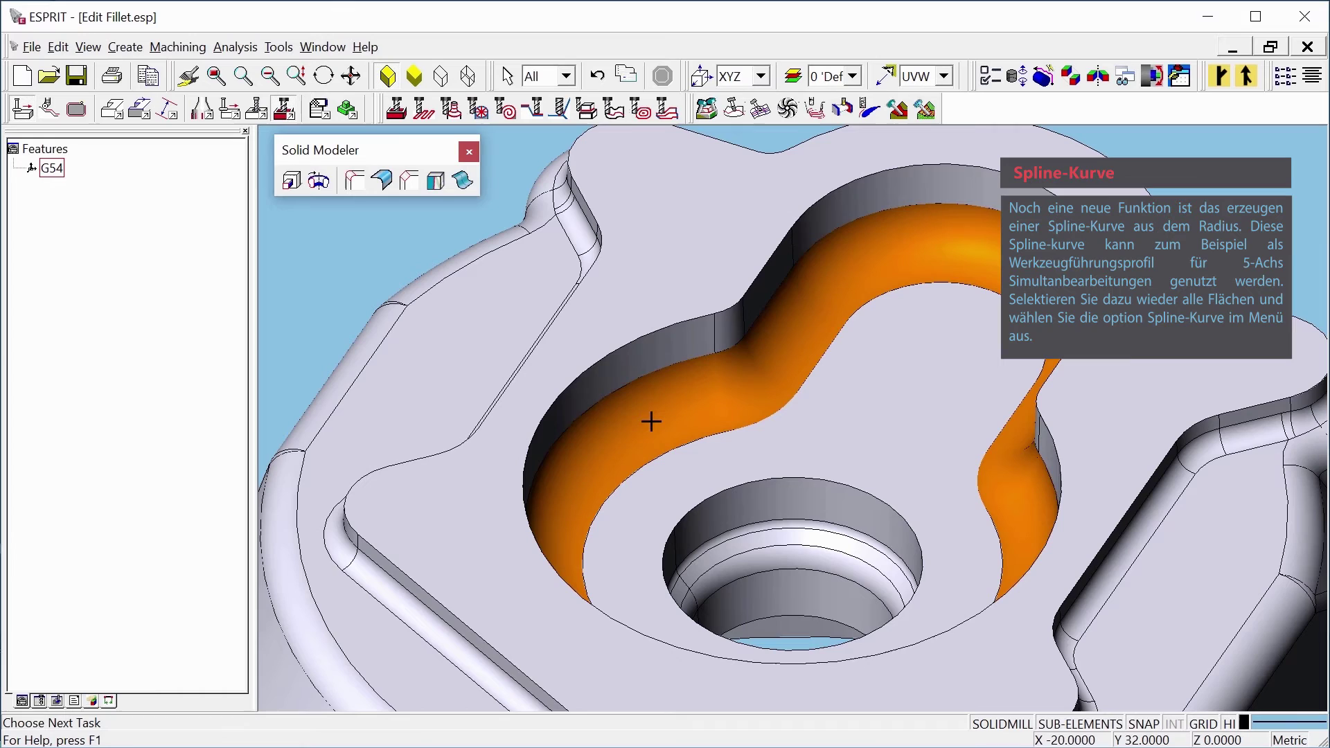
left_click(383, 183)
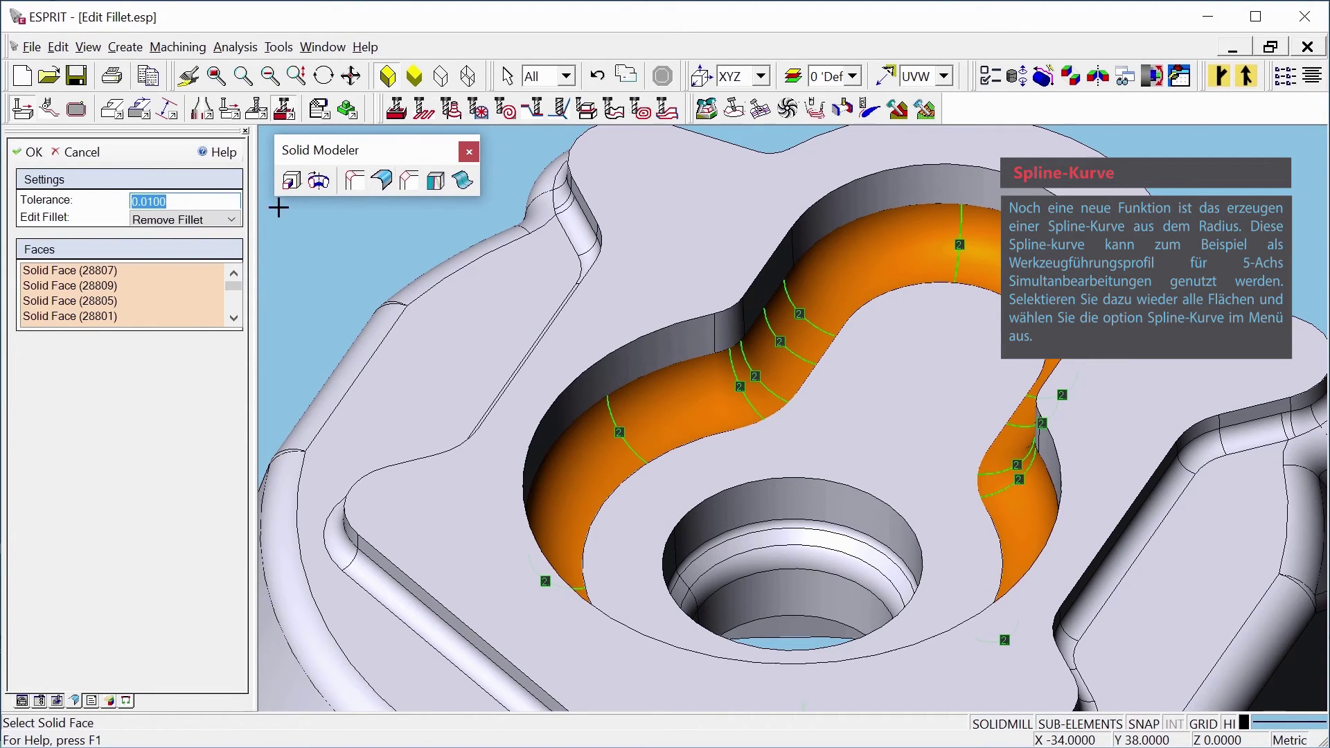
left_click(189, 221)
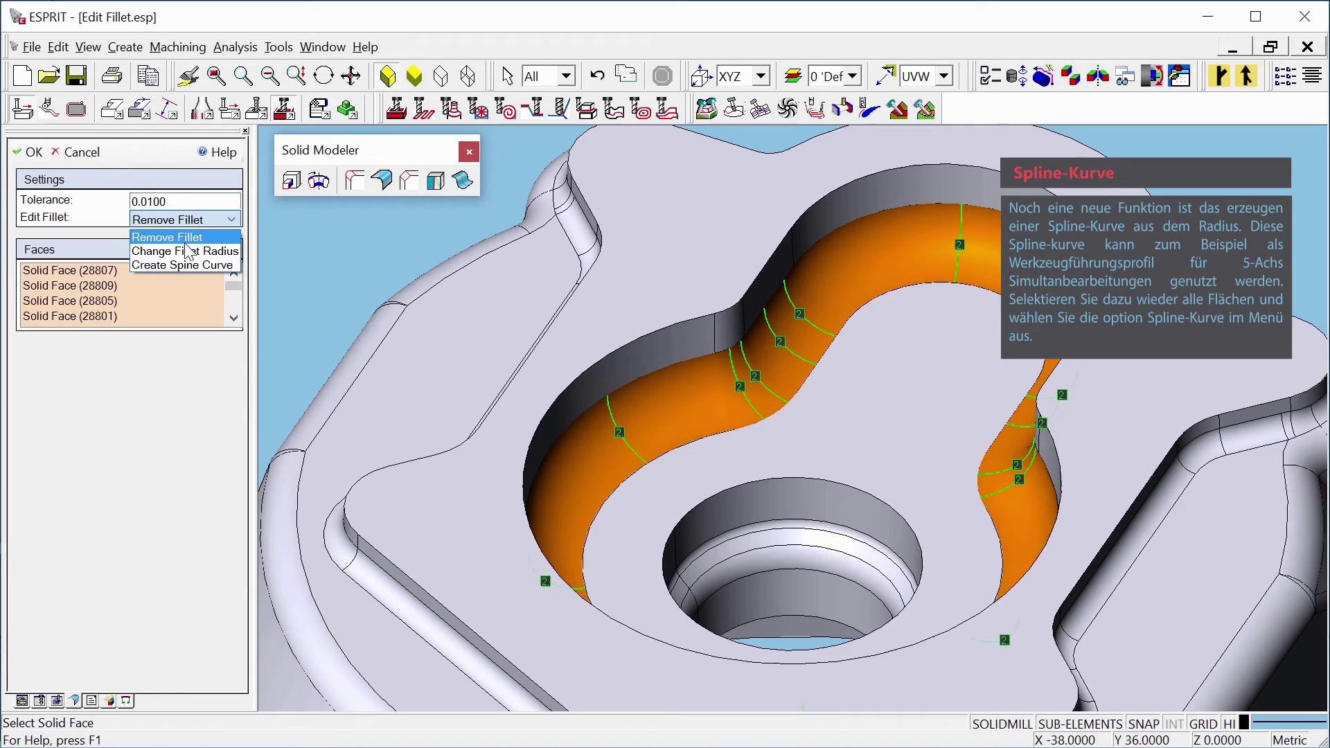
left_click(183, 265)
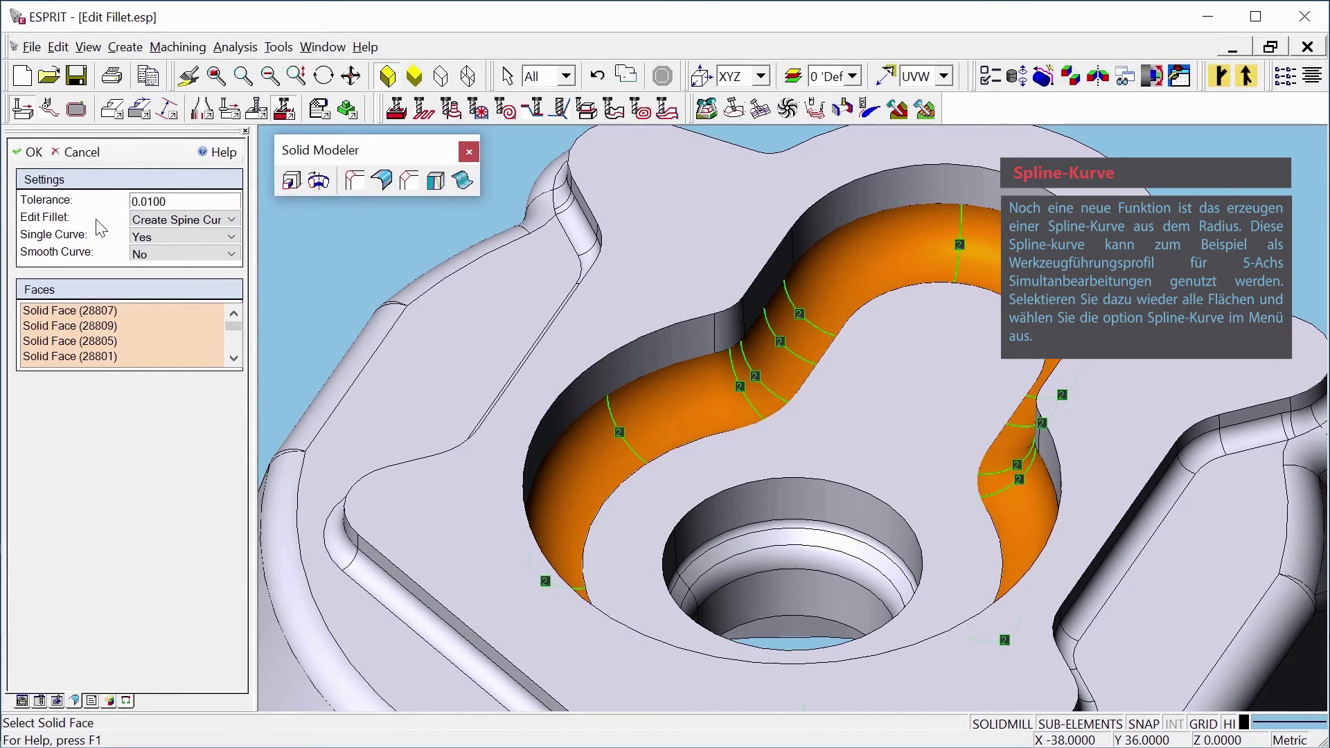
left_click(32, 152)
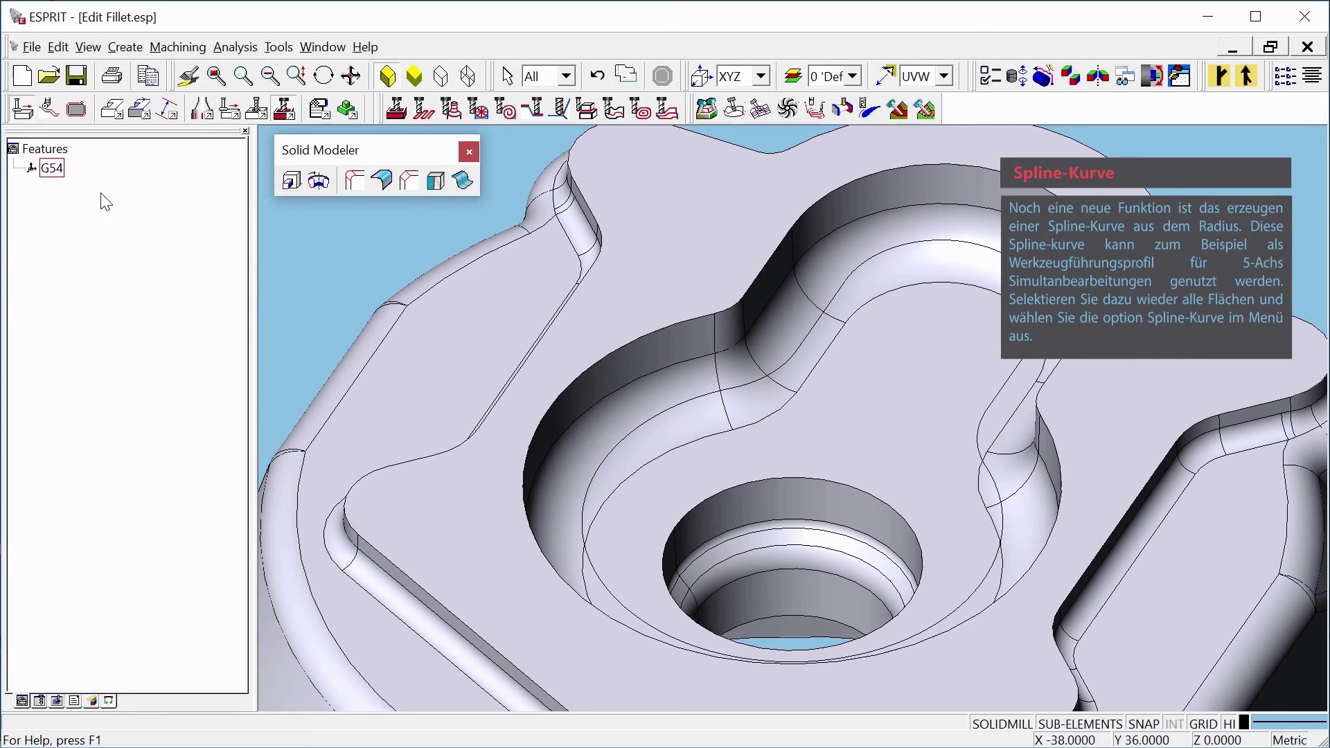
Select the newly created spine curve tracing around the pocket.
left_click(816, 321)
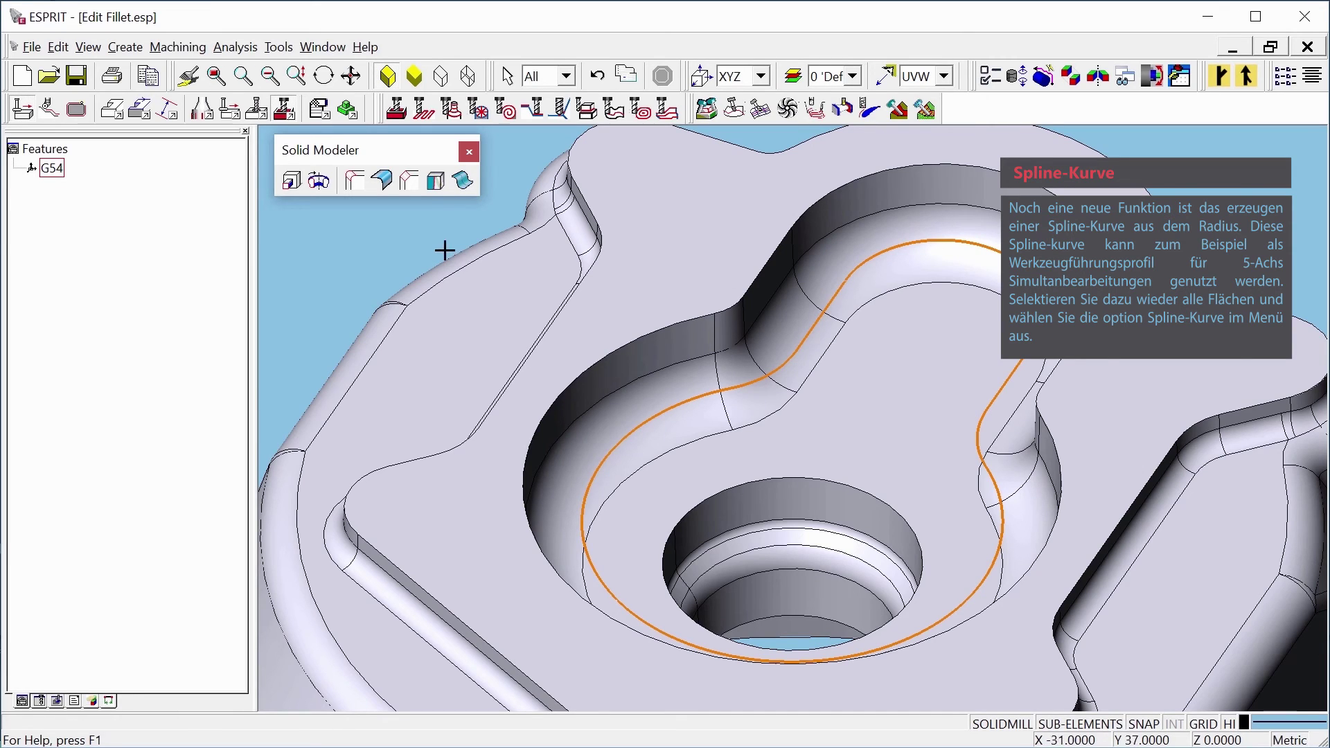